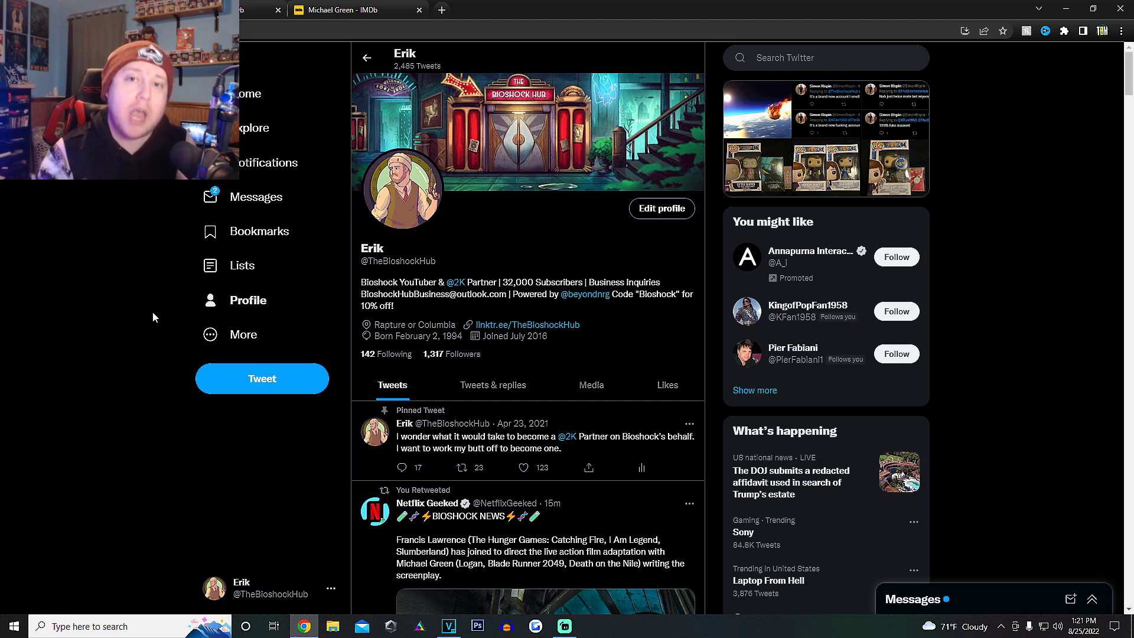
pyautogui.scroll(-2, 145, 299)
pyautogui.scroll(-2, 145, 298)
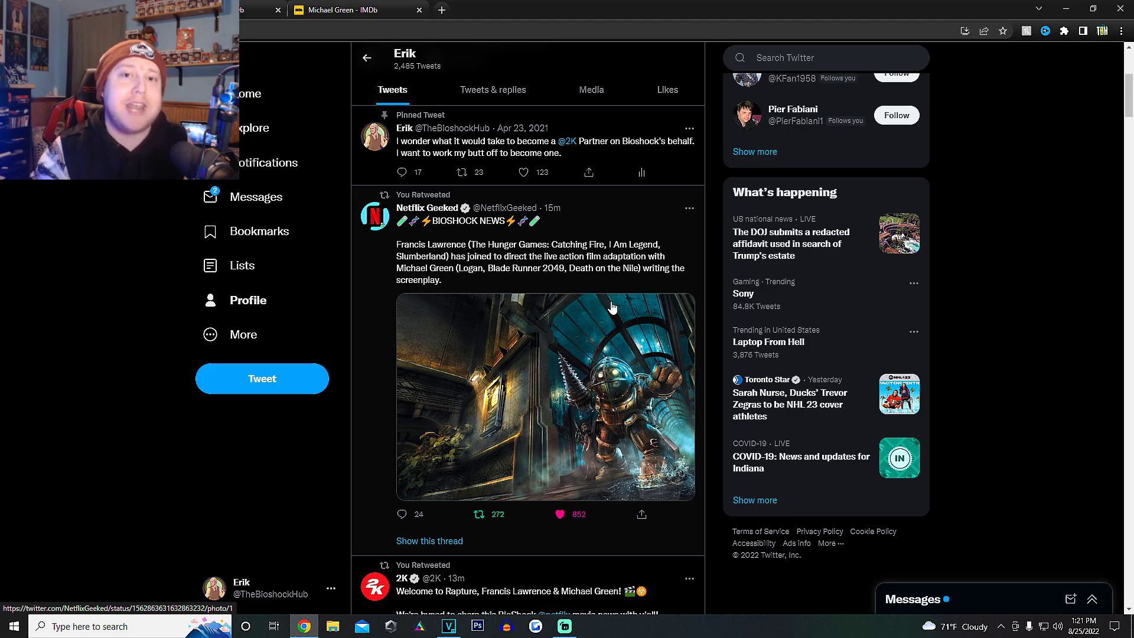
# - Review Francis Lawrence's director filmography on IMDb, then return to the Twitter BioShock post
pyautogui.click(261, 9)
pyautogui.scroll(-1, 228, 274)
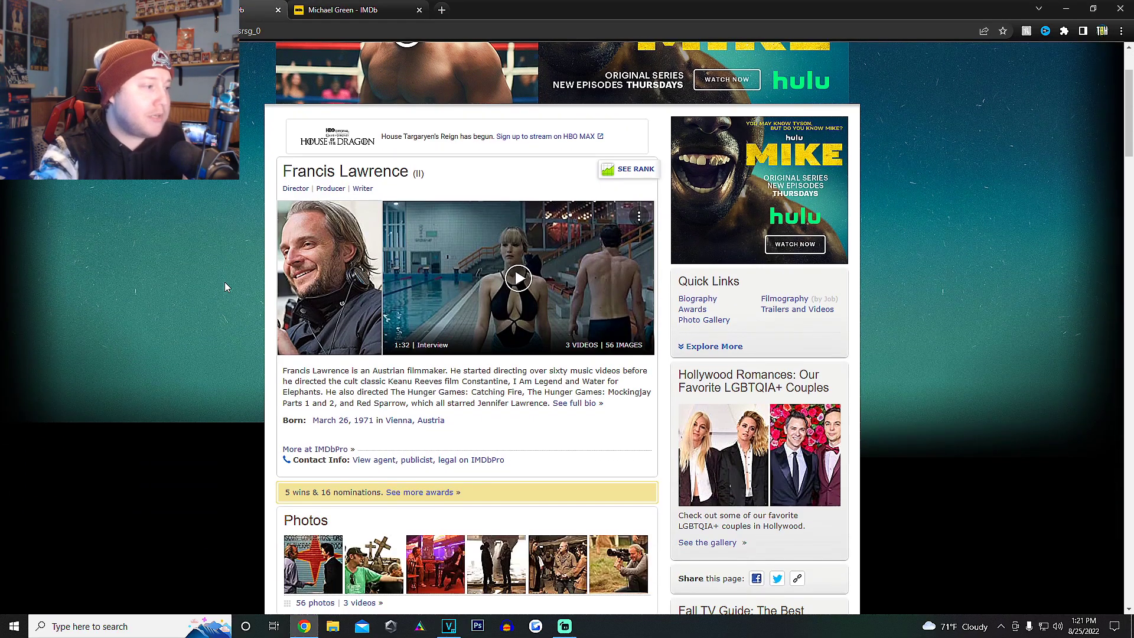
pyautogui.scroll(-3, 225, 283)
pyautogui.scroll(-2, 224, 280)
pyautogui.scroll(-2, 223, 278)
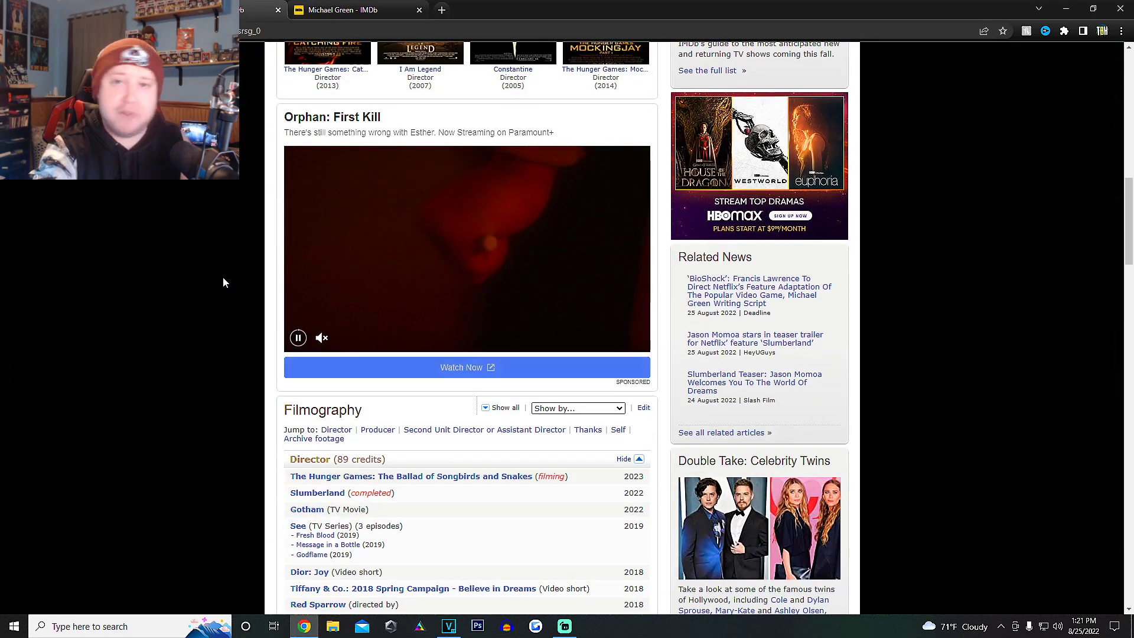
pyautogui.scroll(-1, 223, 277)
pyautogui.scroll(-1, 131, 312)
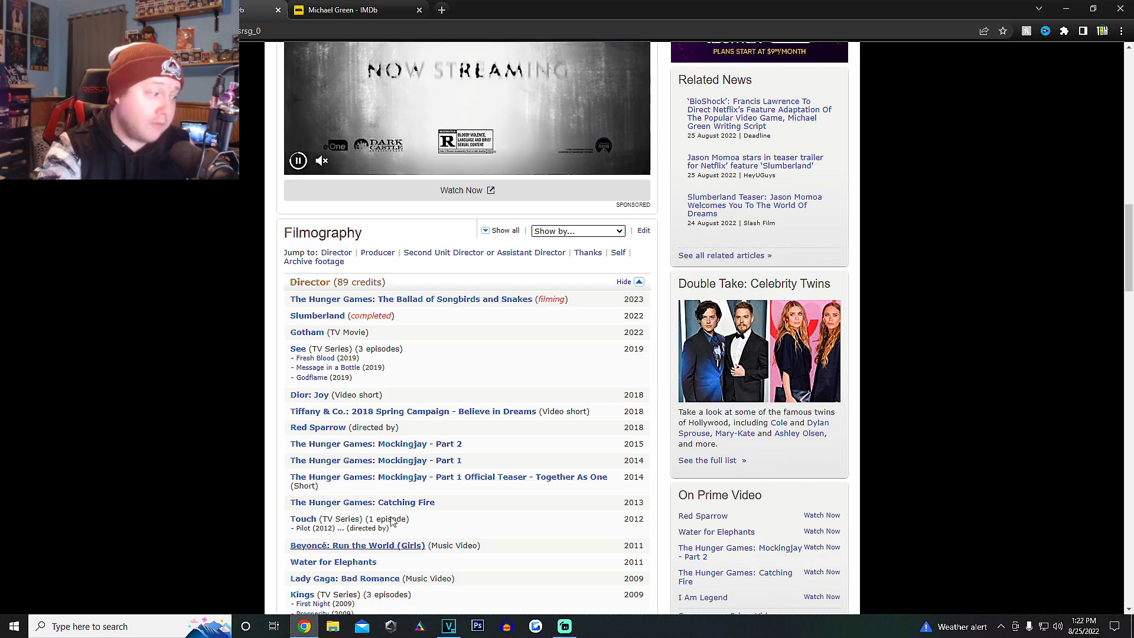
pyautogui.scroll(-1, 443, 483)
pyautogui.scroll(-2, 533, 470)
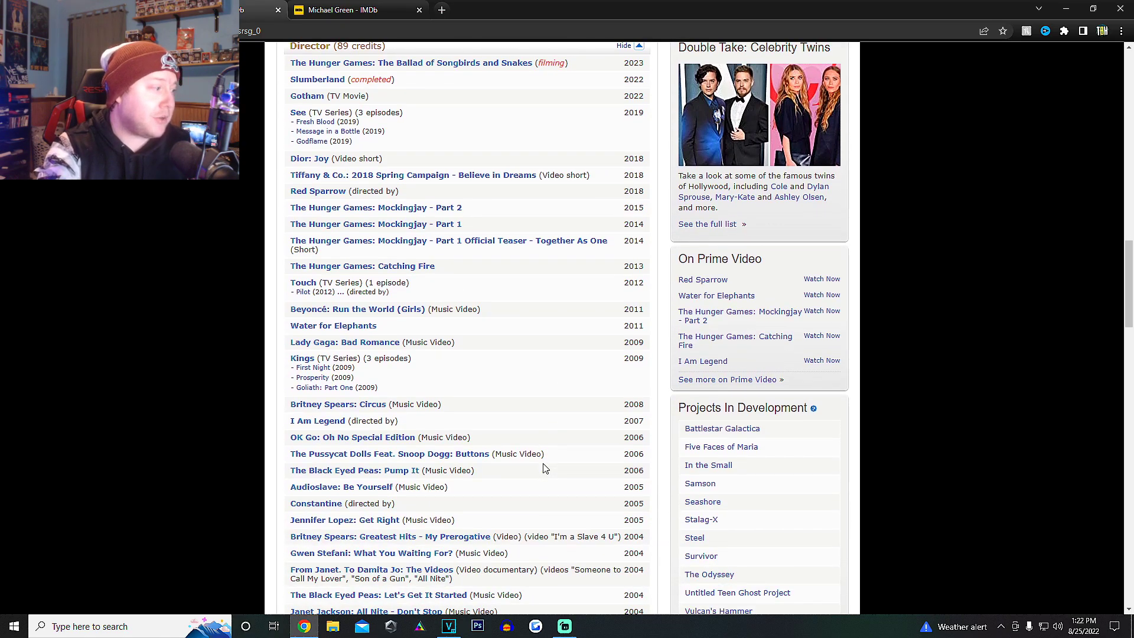
pyautogui.scroll(-1, 545, 468)
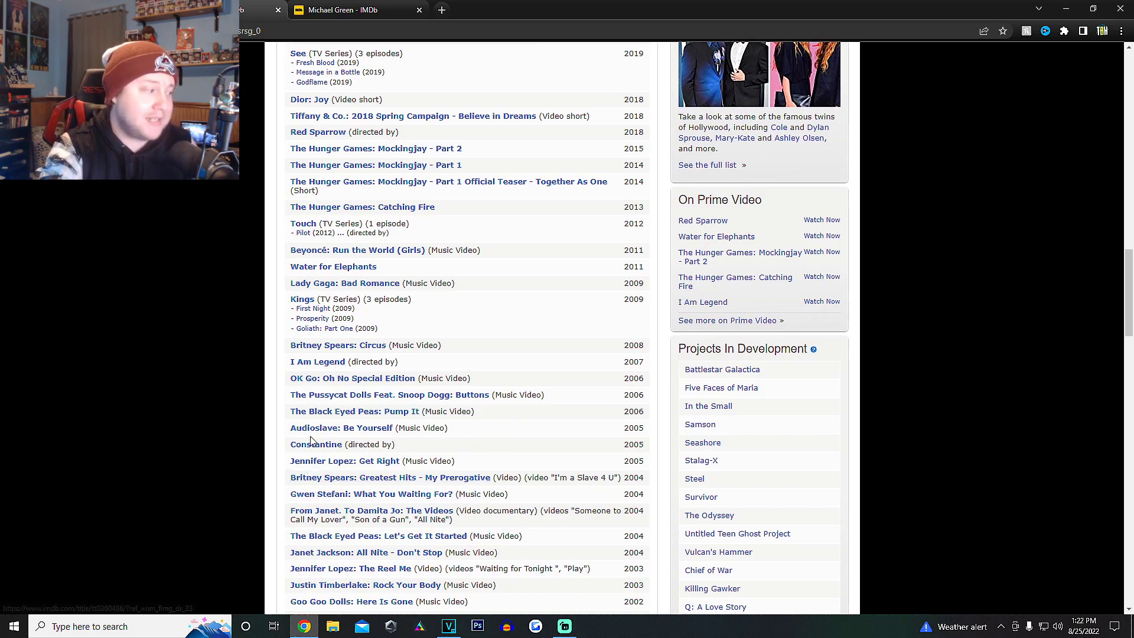
pyautogui.scroll(-2, 225, 411)
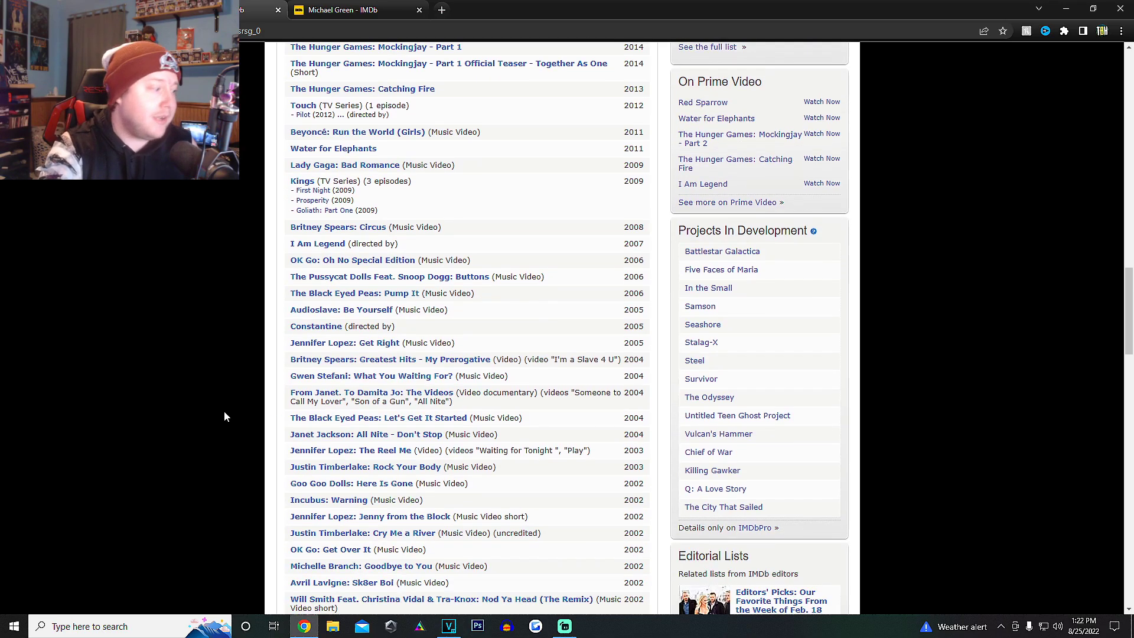
pyautogui.scroll(-2, 224, 410)
pyautogui.scroll(-1, 224, 410)
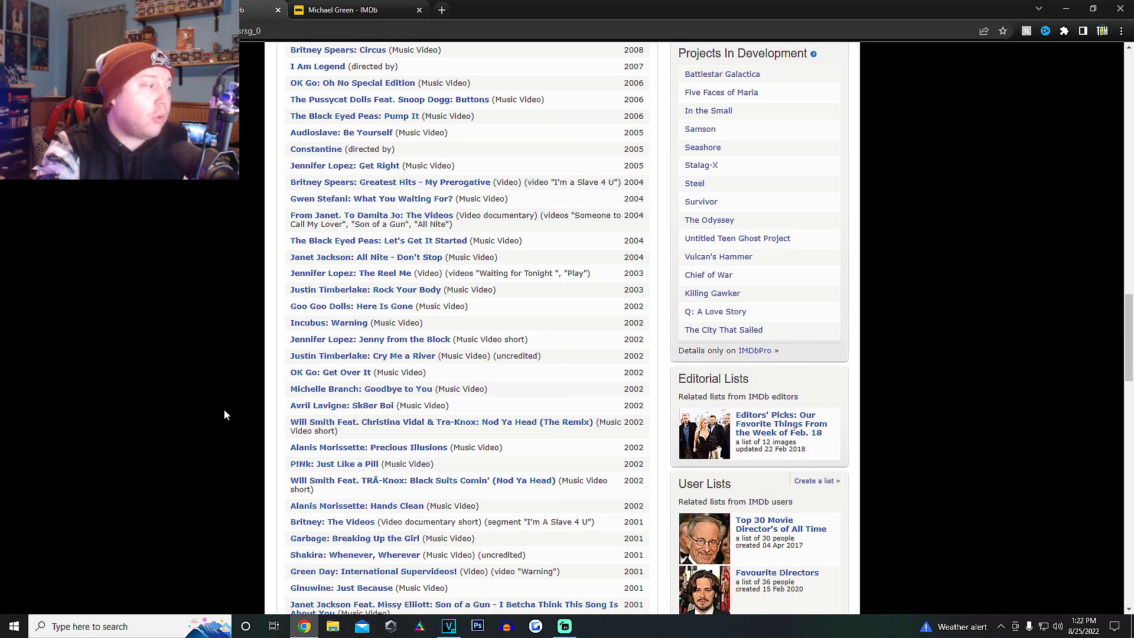
pyautogui.scroll(-1, 225, 411)
pyautogui.scroll(-1, 224, 411)
pyautogui.scroll(-2, 224, 408)
pyautogui.scroll(-1, 225, 408)
pyautogui.scroll(-2, 224, 408)
pyautogui.scroll(-2, 227, 407)
pyautogui.scroll(-2, 226, 411)
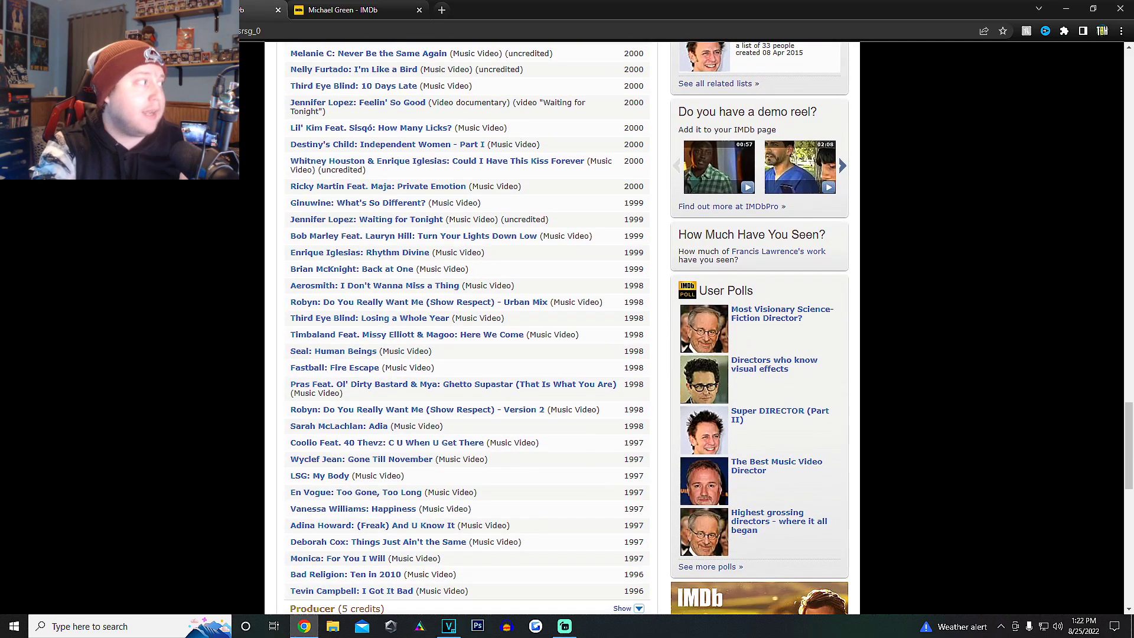
pyautogui.click(177, 9)
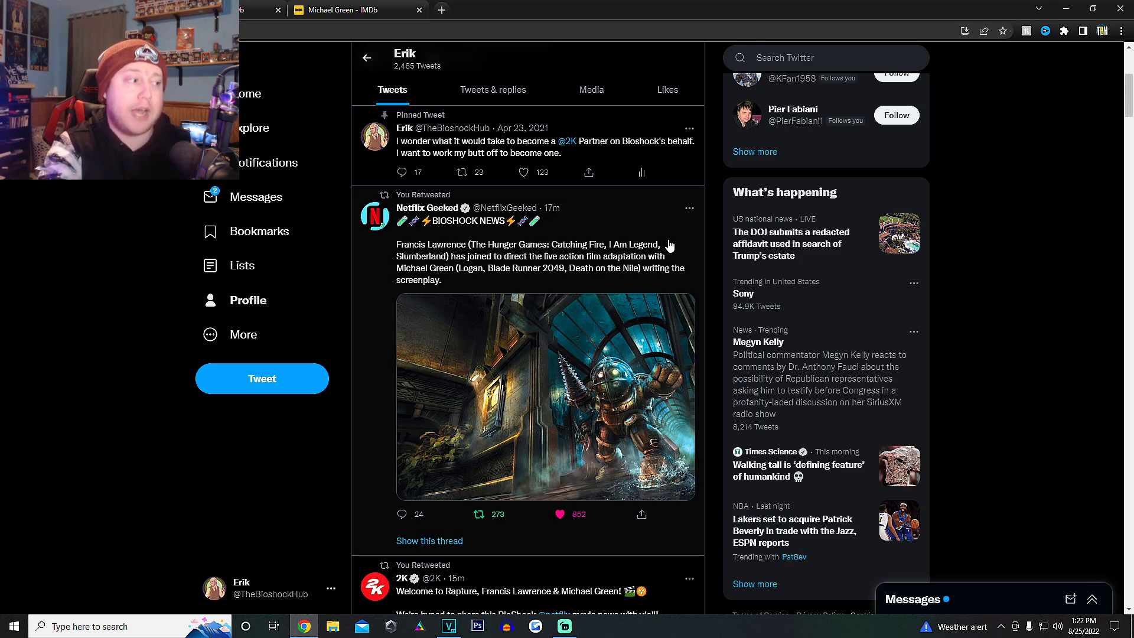
# - Review Michael Green's producer filmography on IMDb before returning to Twitter
pyautogui.click(346, 10)
pyautogui.scroll(-2, 345, 235)
pyautogui.scroll(-1, 343, 235)
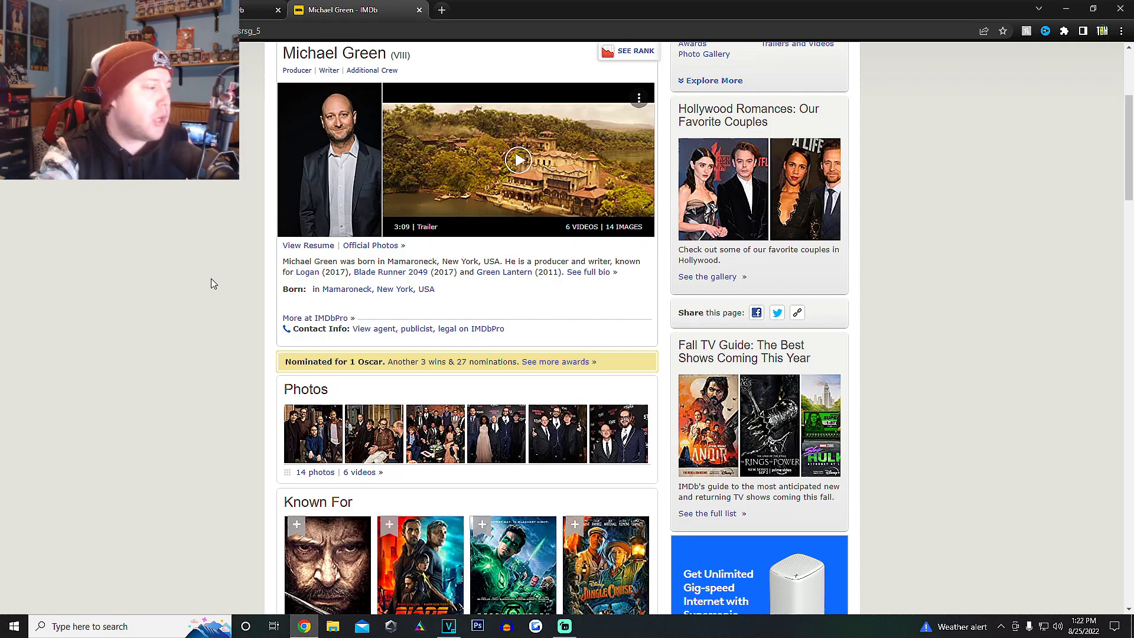
pyautogui.scroll(-3, 216, 279)
pyautogui.scroll(-2, 215, 275)
pyautogui.scroll(-1, 215, 276)
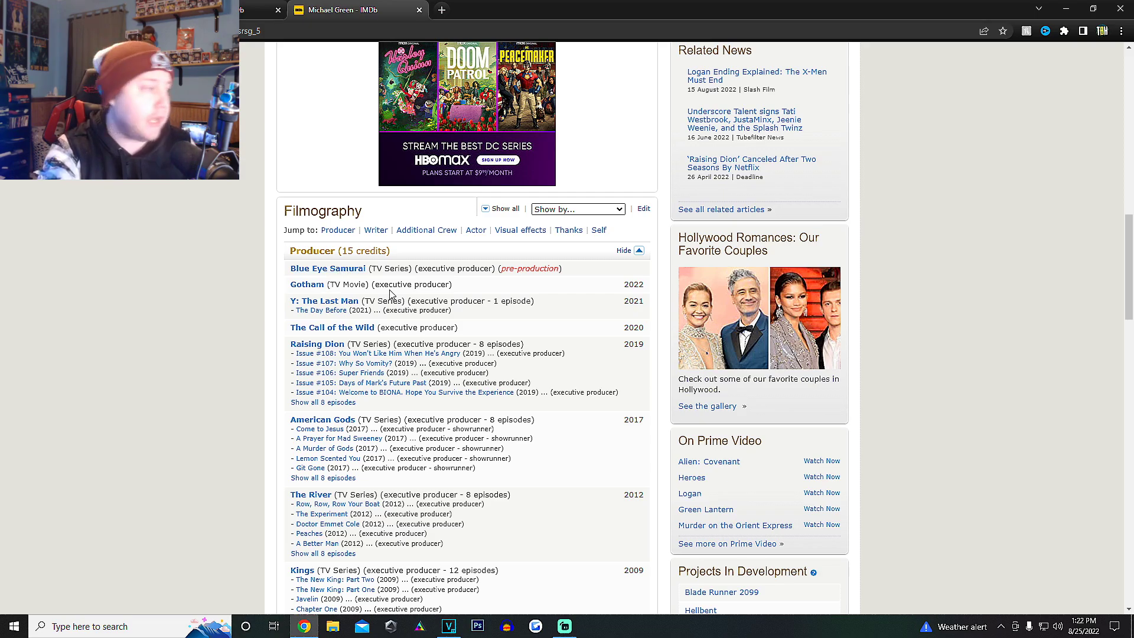
pyautogui.scroll(-2, 389, 292)
pyautogui.scroll(-2, 417, 305)
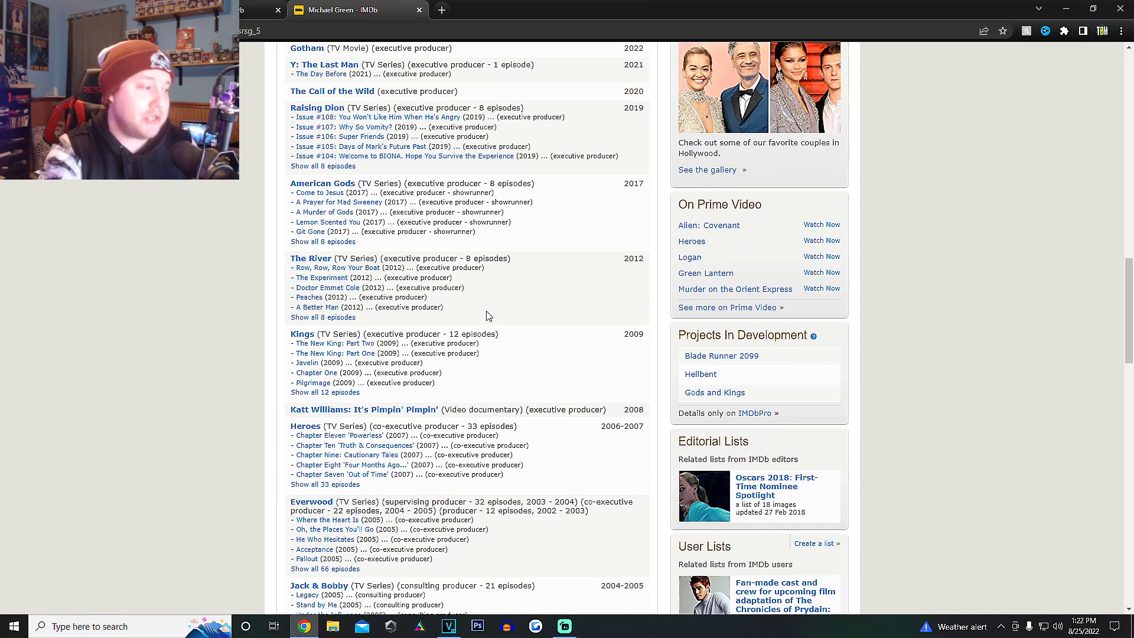
pyautogui.scroll(-2, 455, 302)
pyautogui.scroll(-1, 438, 346)
pyautogui.scroll(-1, 439, 346)
pyautogui.scroll(-1, 461, 348)
pyautogui.scroll(-1, 474, 358)
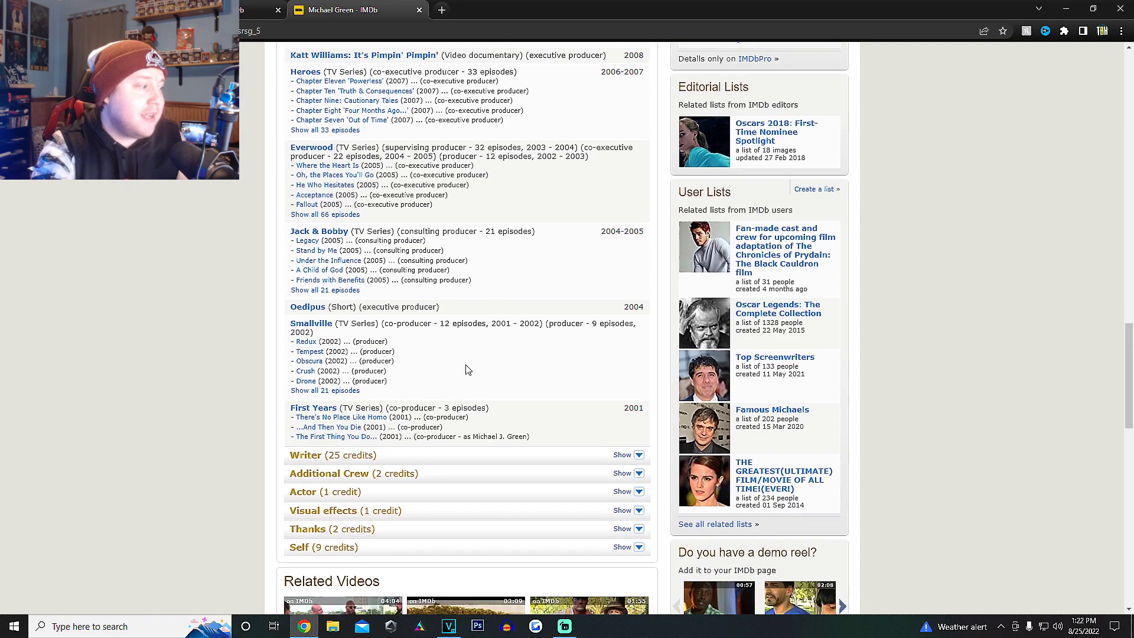
pyautogui.hotkey('ctrl', 'shift', 'Tab')
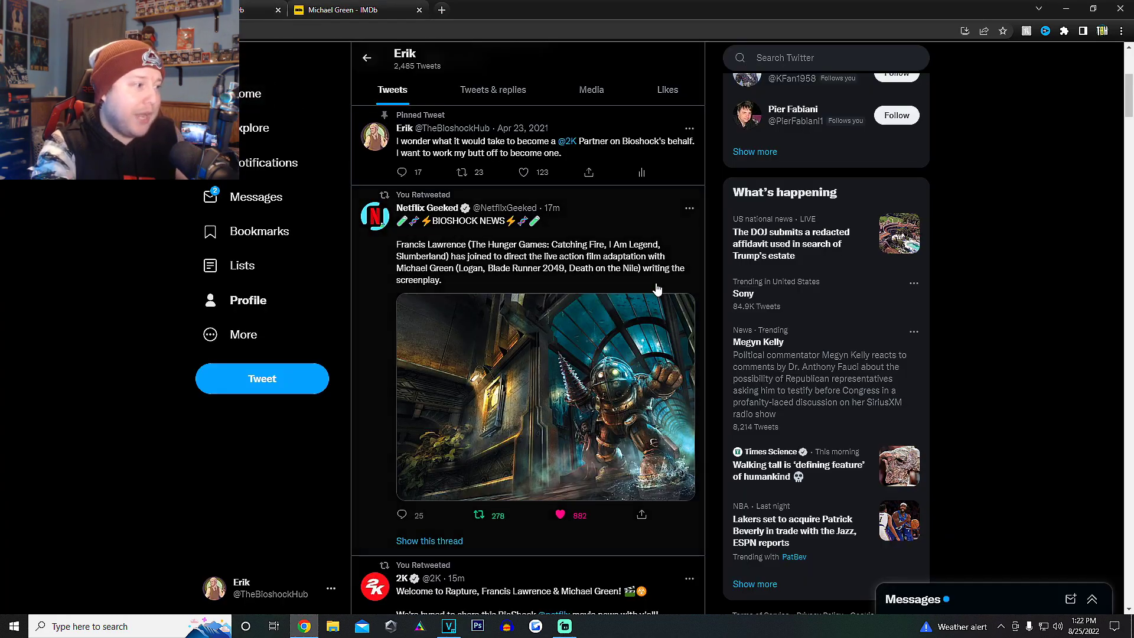